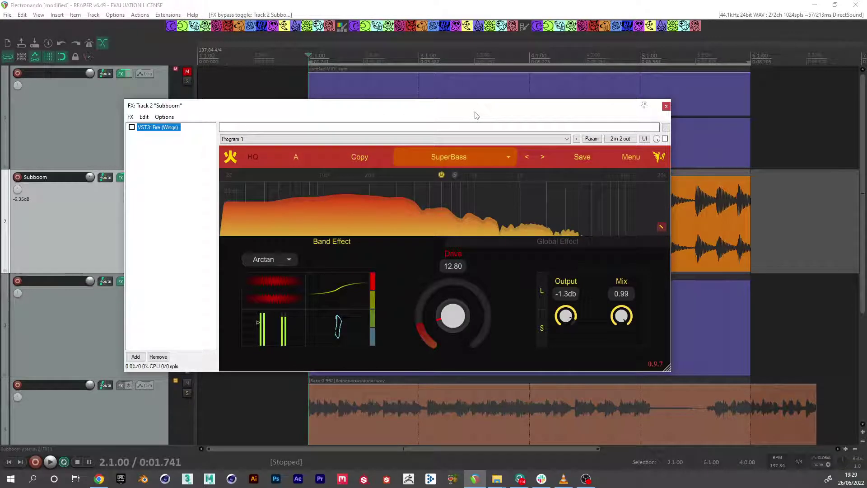
- Play the soloed Subboom track with the Fire effect bypassed, keeping the effect window clear of the track's waveform
drag(474, 116, 572, 199)
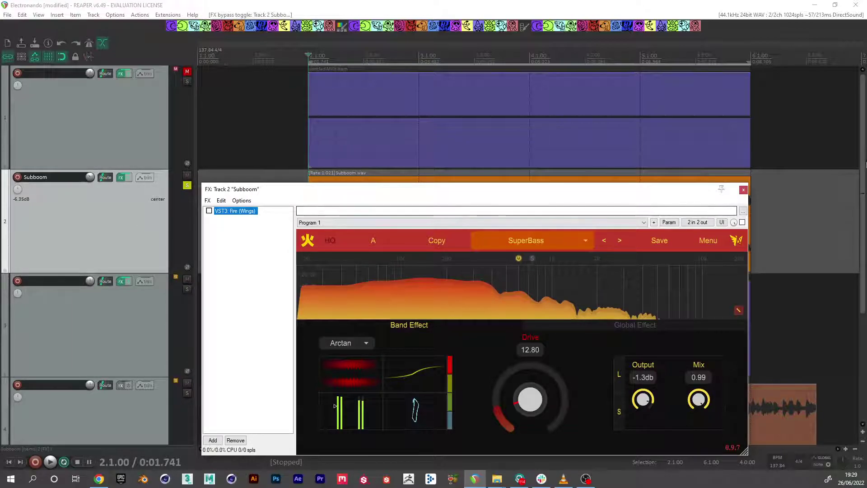
drag(862, 218, 864, 279)
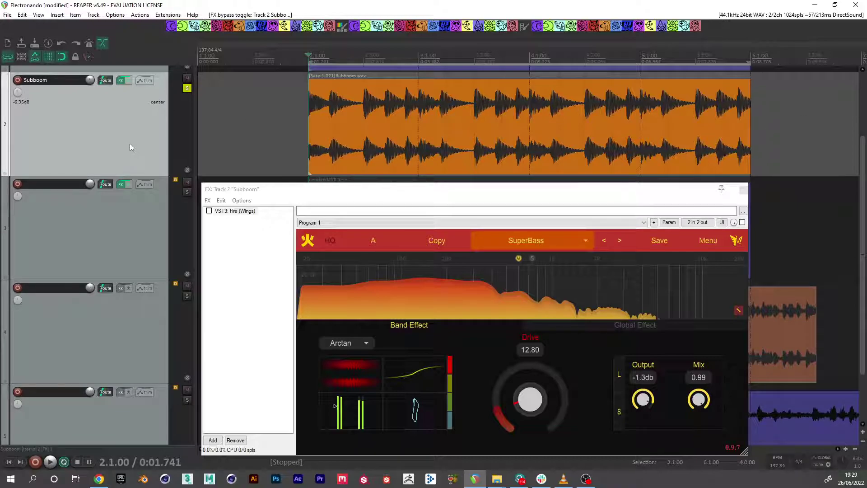
key(space)
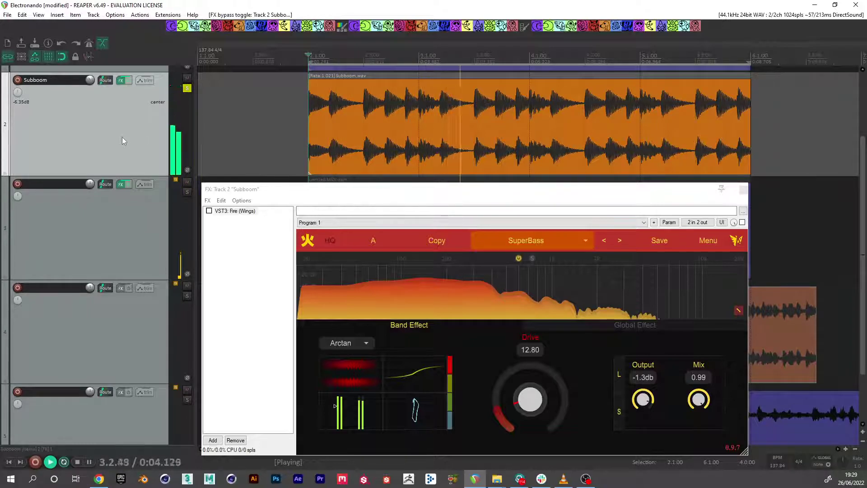
click(229, 211)
drag(377, 189, 383, 181)
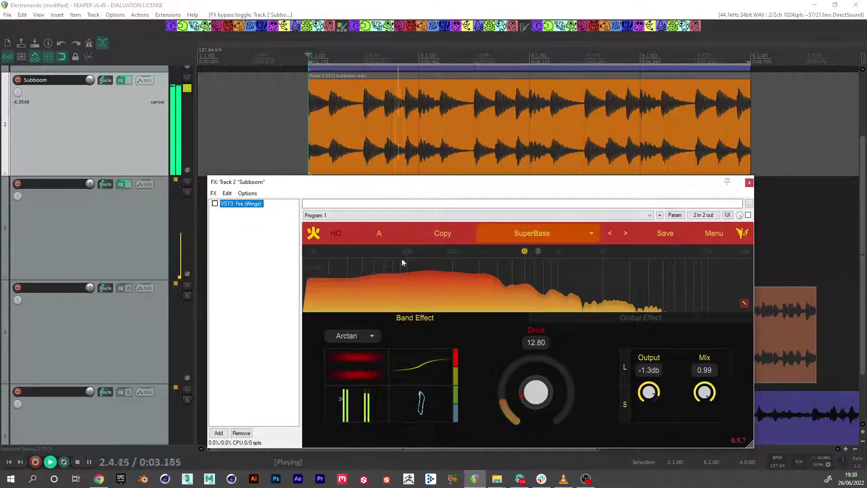
- Enable the Fire effect on the Subboom track and compare the playing bass with the effect on and bypassed
click(214, 204)
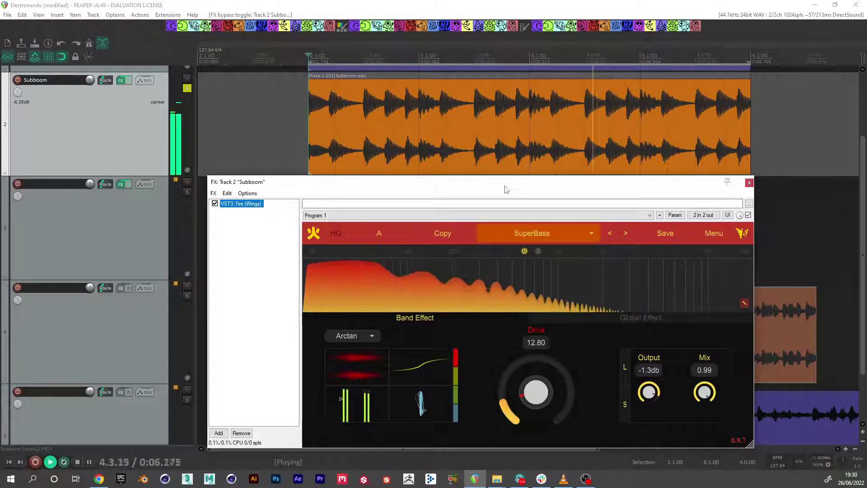
drag(504, 190, 484, 170)
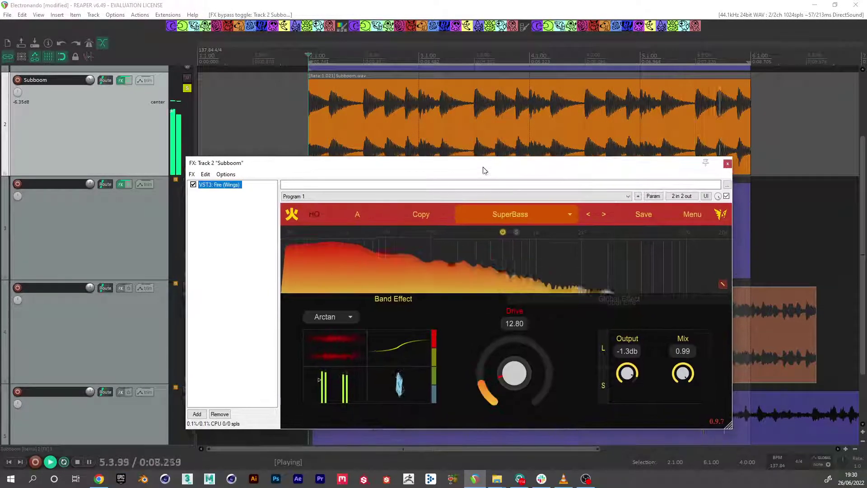
click(193, 184)
drag(474, 170, 461, 177)
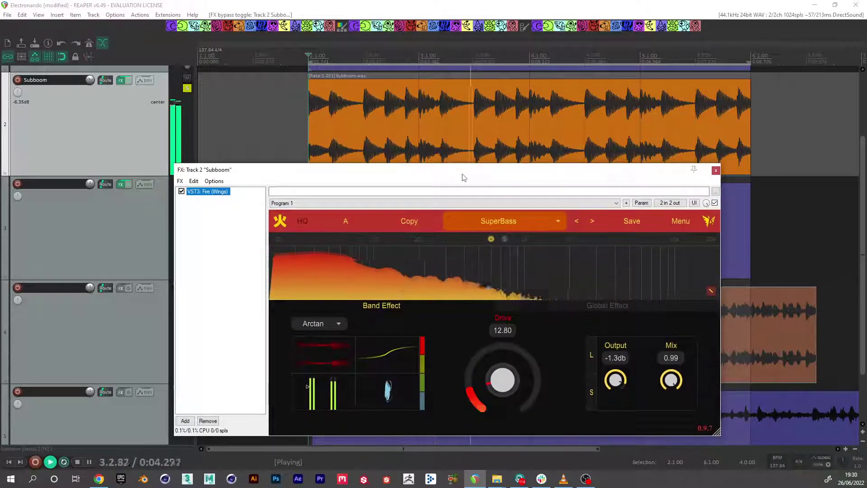
click(238, 244)
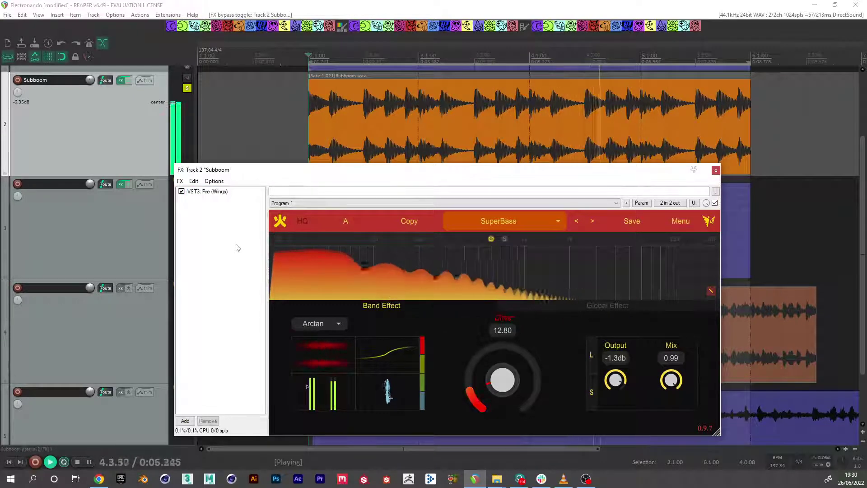
drag(504, 175, 518, 147)
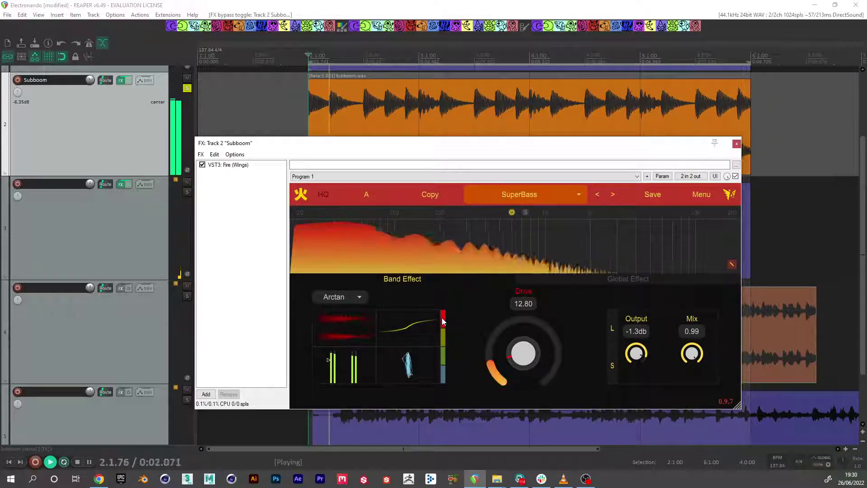
- Look through the band's Rectification and Bias, compressor, and Width control pages
click(444, 341)
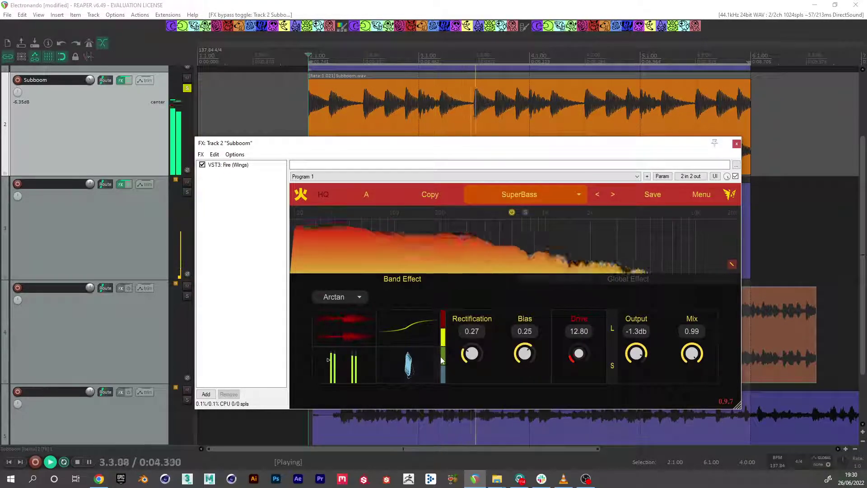
click(442, 356)
click(443, 374)
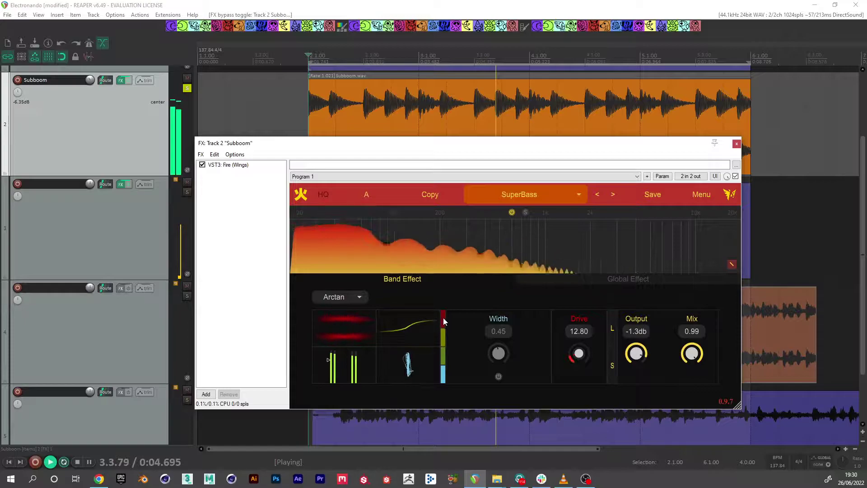
- Raise the band's Drive to 48.80 while the bass loop plays
click(443, 319)
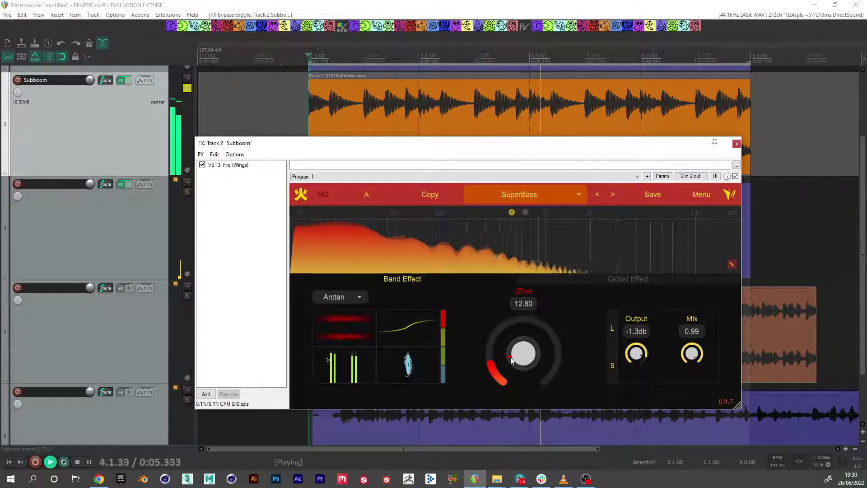
drag(515, 364, 519, 326)
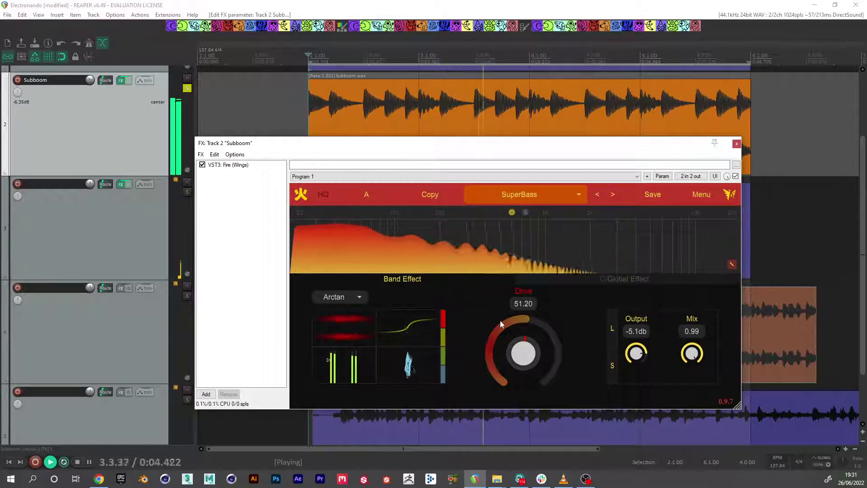
scroll(516, 352, down, 2)
scroll(516, 352, down, 1)
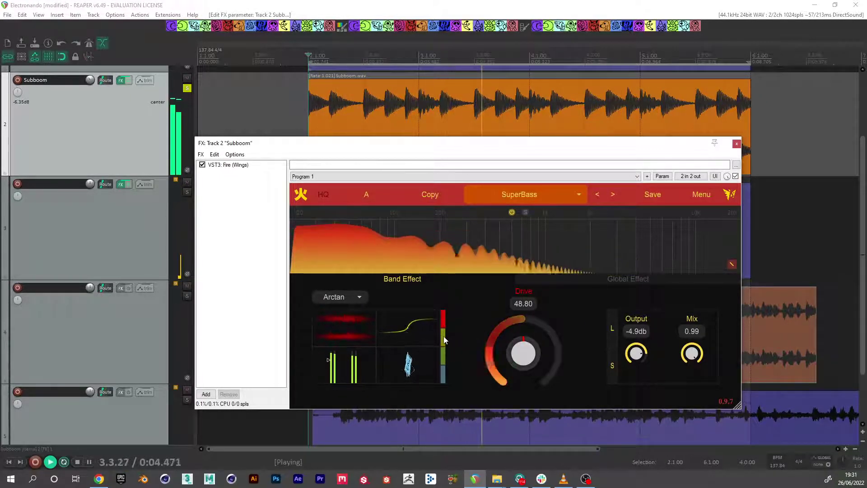
- Set the band's Rectification to 0.11 and its Bias to -0.11
mouse_move(442, 340)
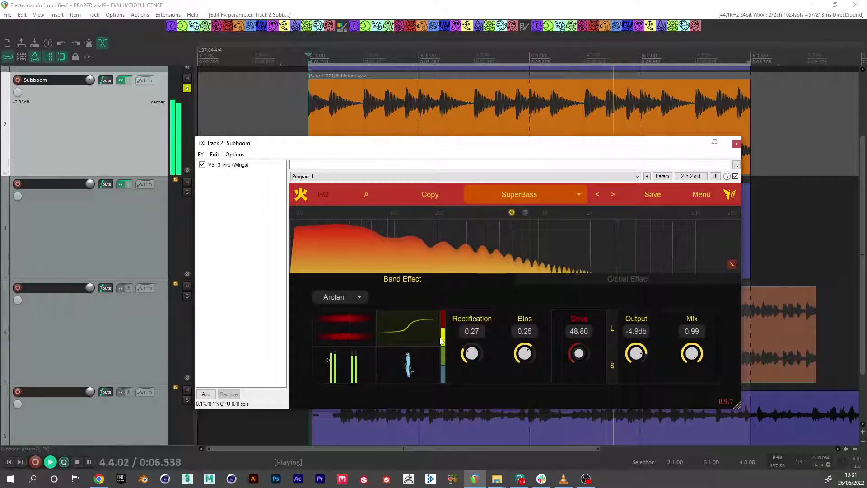
mouse_move(468, 360)
mouse_down()
mouse_move(483, 322)
mouse_move(469, 366)
mouse_move(475, 394)
mouse_move(475, 335)
mouse_move(473, 388)
mouse_move(470, 373)
mouse_up()
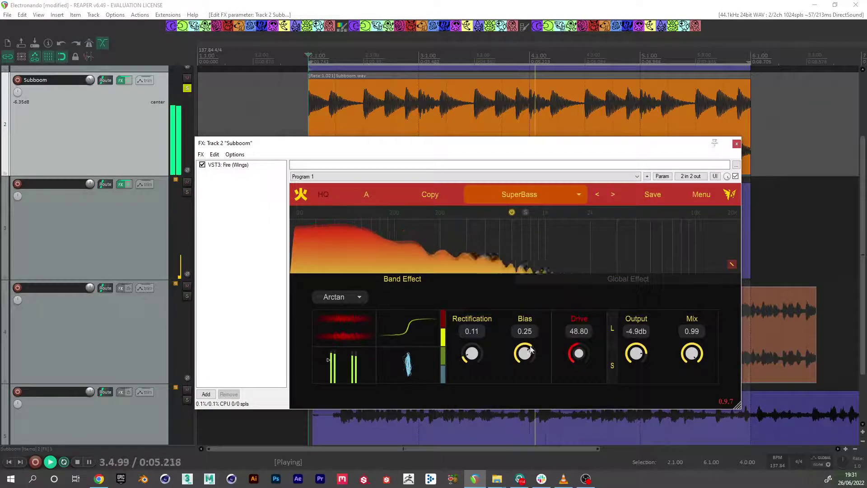
drag(518, 373, 514, 409)
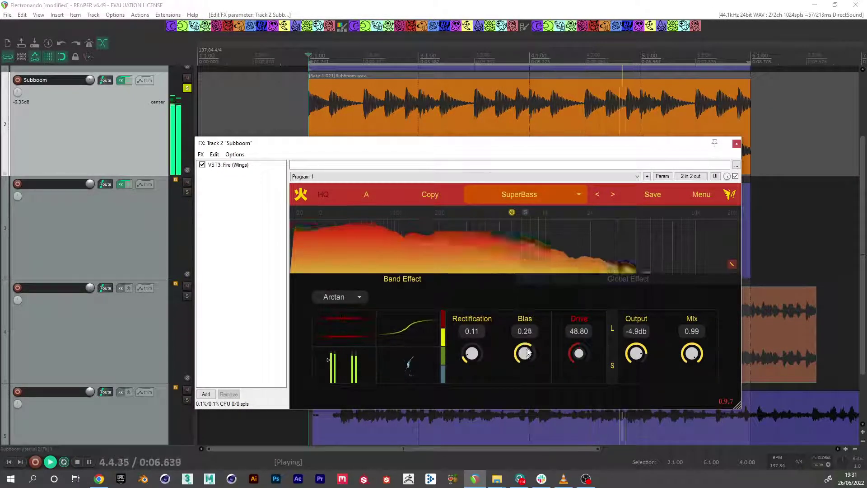
text(70)
key(Return)
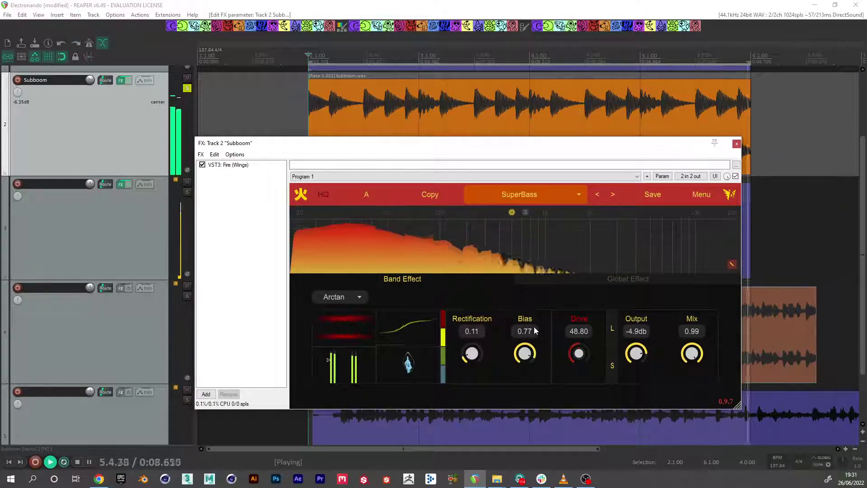
mouse_move(533, 326)
mouse_down()
mouse_move(508, 392)
mouse_move(530, 324)
mouse_up()
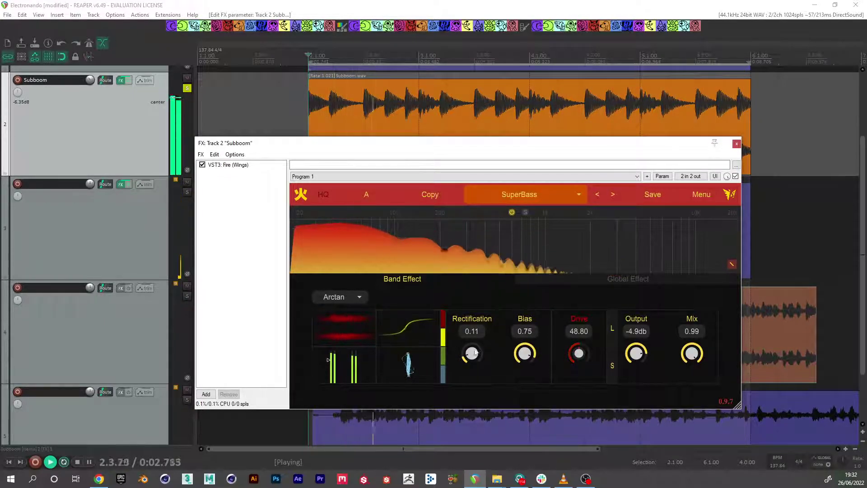
drag(535, 349, 510, 390)
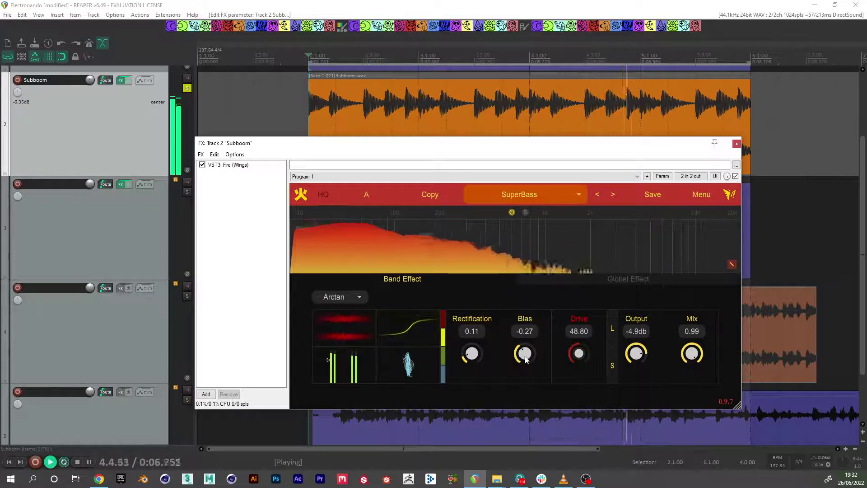
drag(521, 362, 522, 347)
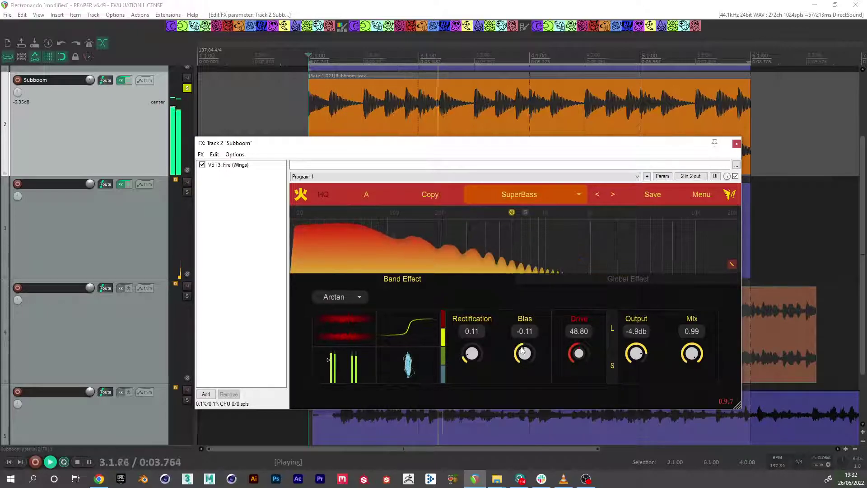
- Set the band compressor's Threshold to -16.2 dB and Ratio to 4.1, comparing it switched off and back on
click(442, 354)
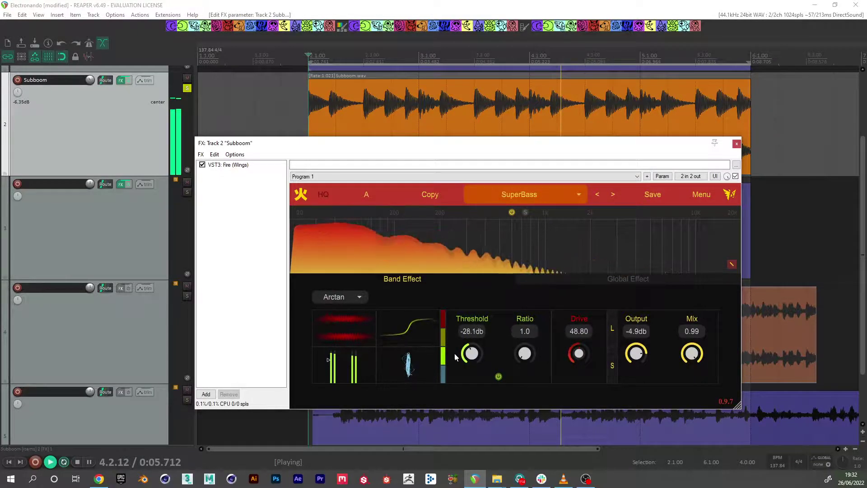
drag(471, 348, 467, 380)
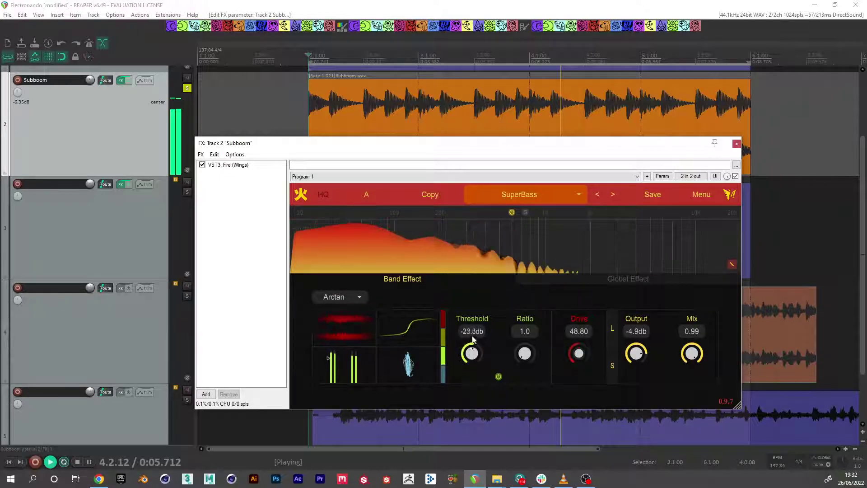
scroll(481, 318, up, 1)
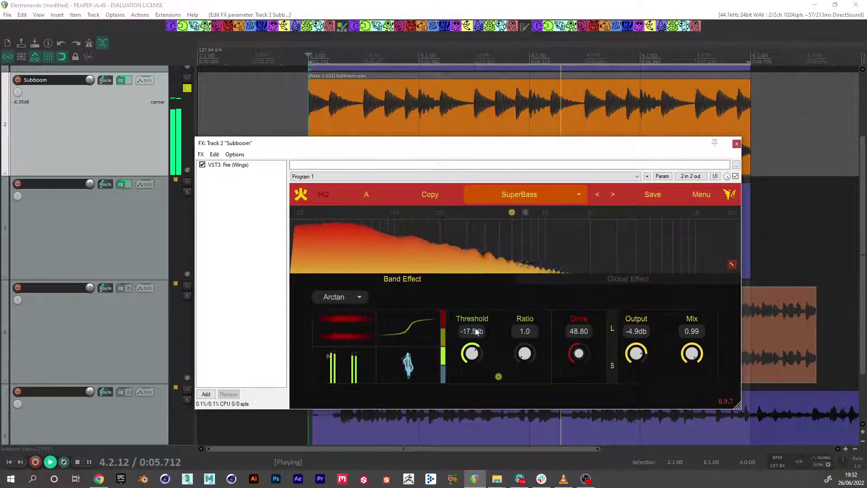
drag(526, 358, 523, 333)
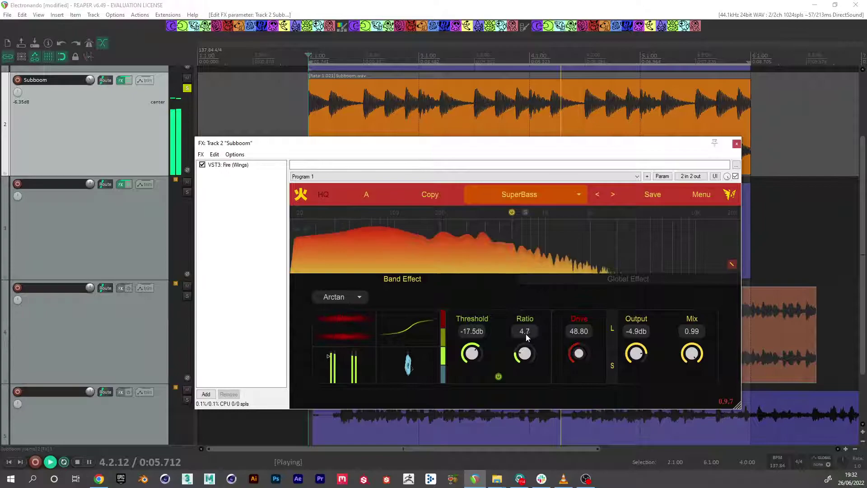
drag(470, 377, 472, 347)
drag(527, 359, 520, 355)
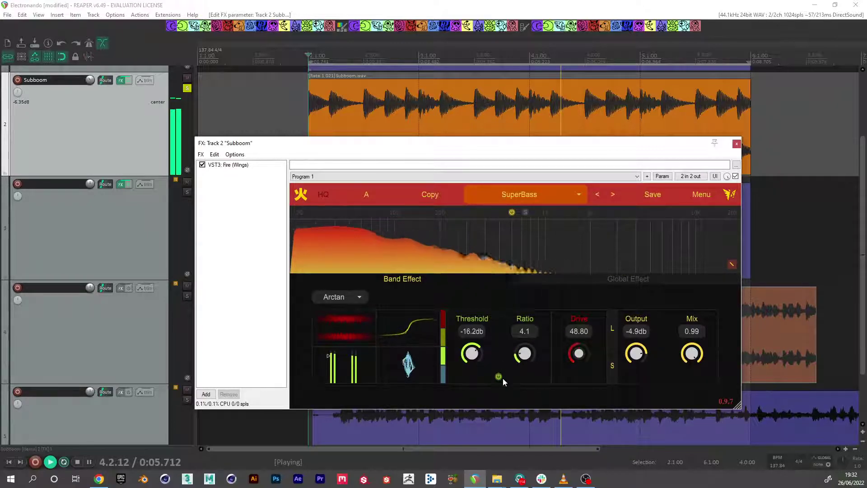
click(498, 376)
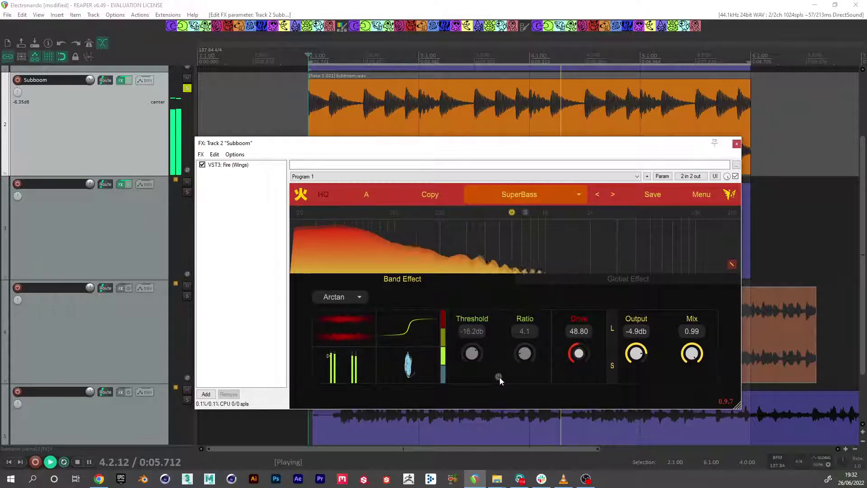
click(499, 377)
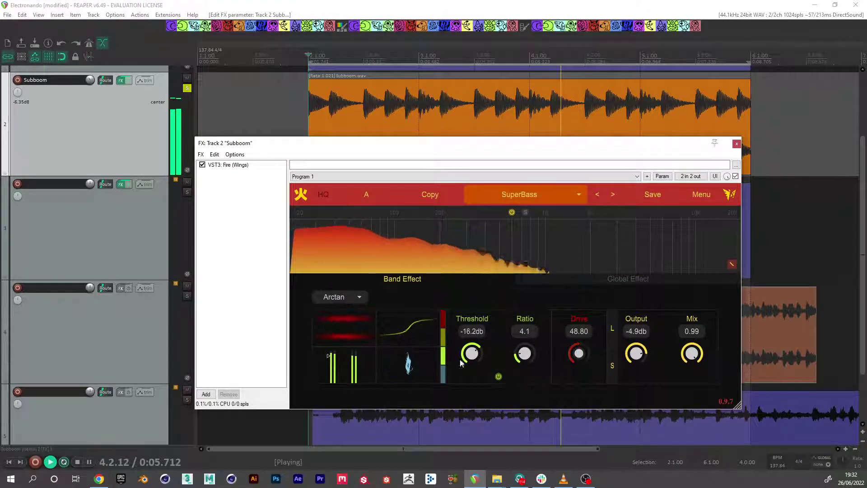
- Turn on the band's stereo Width at 0.47 and set its Drive to 16.00
click(443, 380)
click(498, 377)
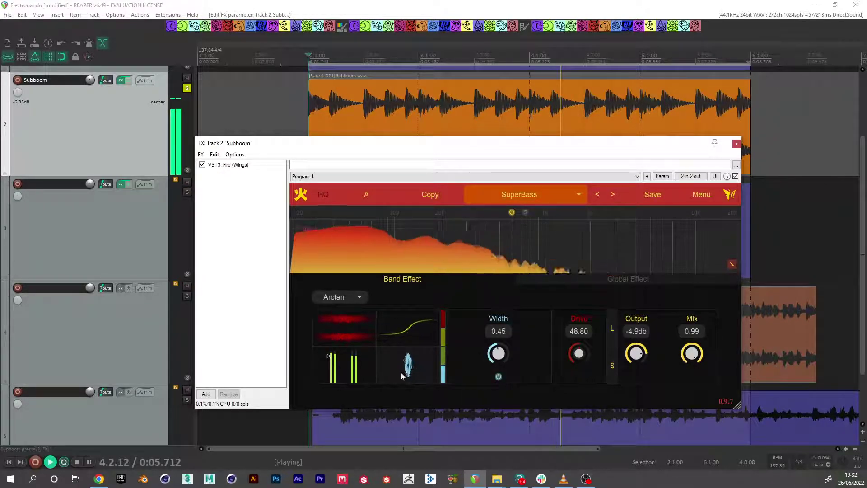
double_click(504, 328)
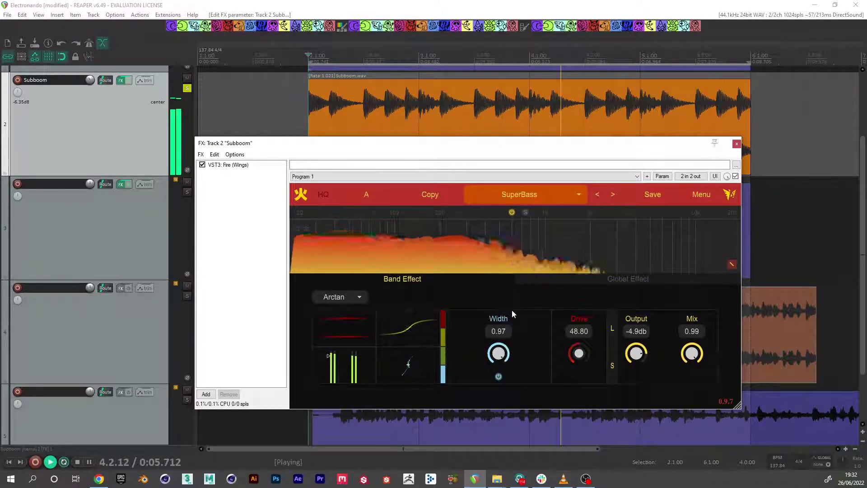
mouse_move(498, 353)
mouse_down()
mouse_move(505, 334)
mouse_move(491, 386)
mouse_move(496, 351)
mouse_up()
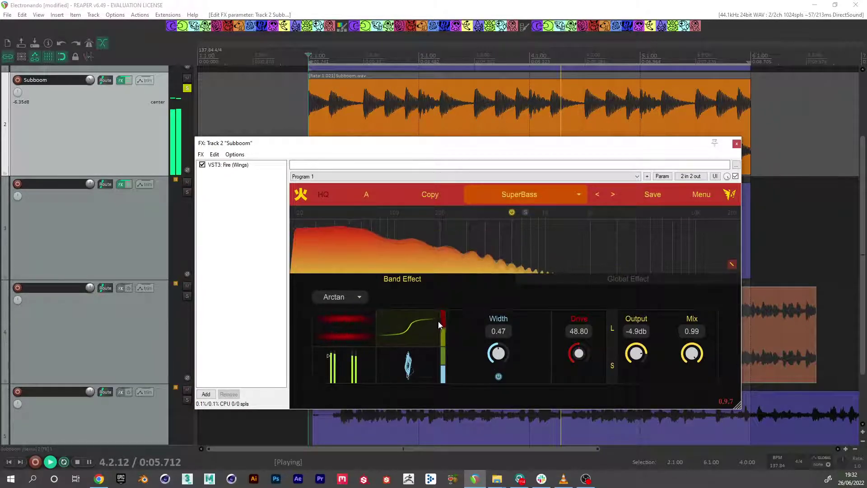
mouse_move(490, 333)
drag(486, 327, 507, 368)
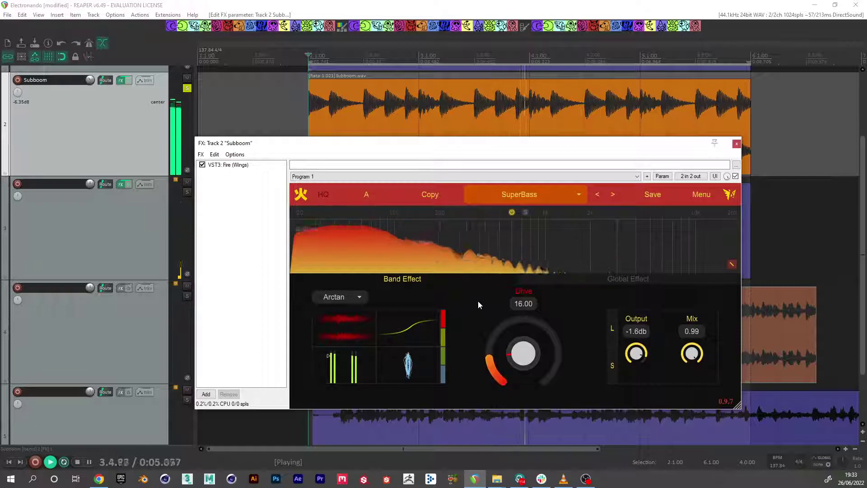
- Shape the global filter with a peak at 741 Hz and 15.0 gain, a low cut at 98 Hz and 6.7 gain, and a lowered high cut
click(639, 279)
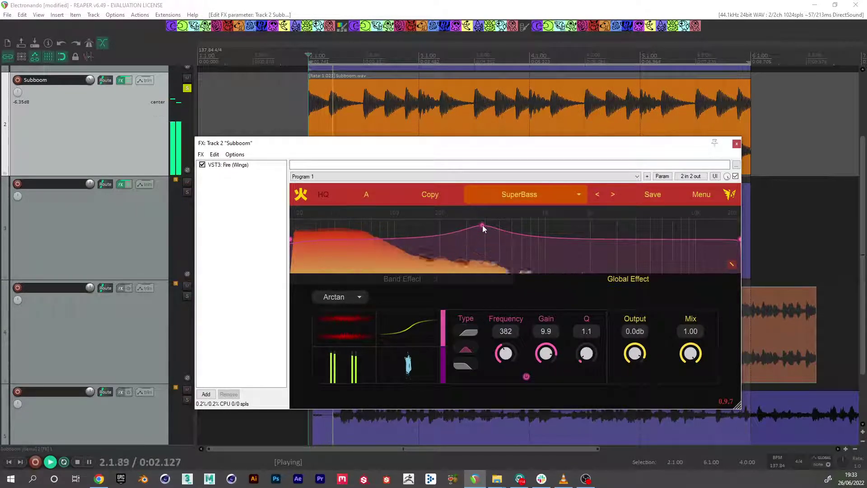
drag(482, 225, 526, 213)
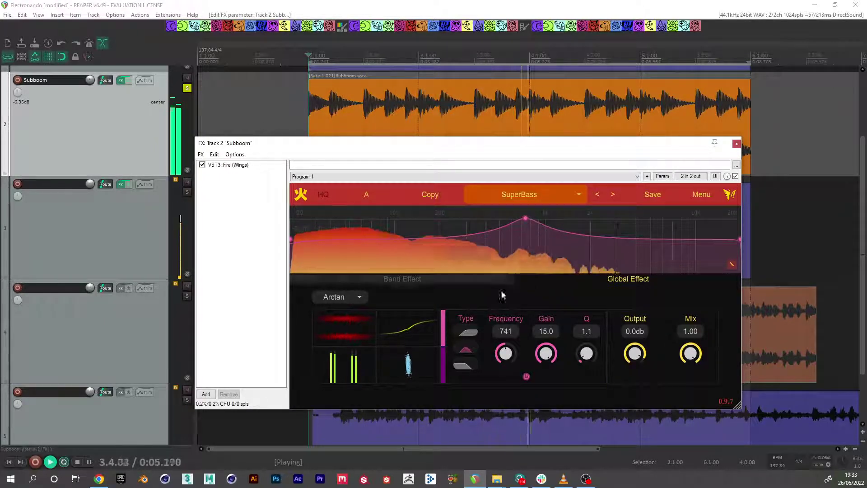
click(291, 239)
drag(291, 241, 396, 227)
drag(739, 239, 643, 238)
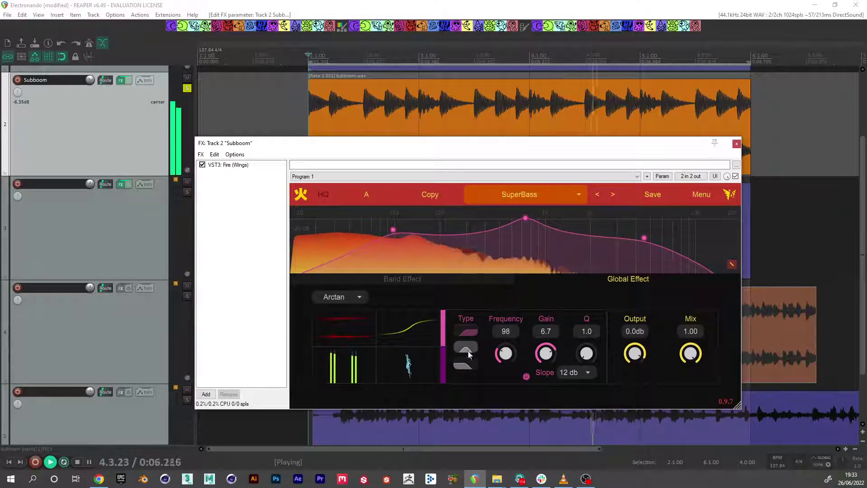
- Move the global filter's low cut to 36 Hz with 2.9 gain and its peak to 493 Hz with 5.1 gain
drag(393, 232, 331, 229)
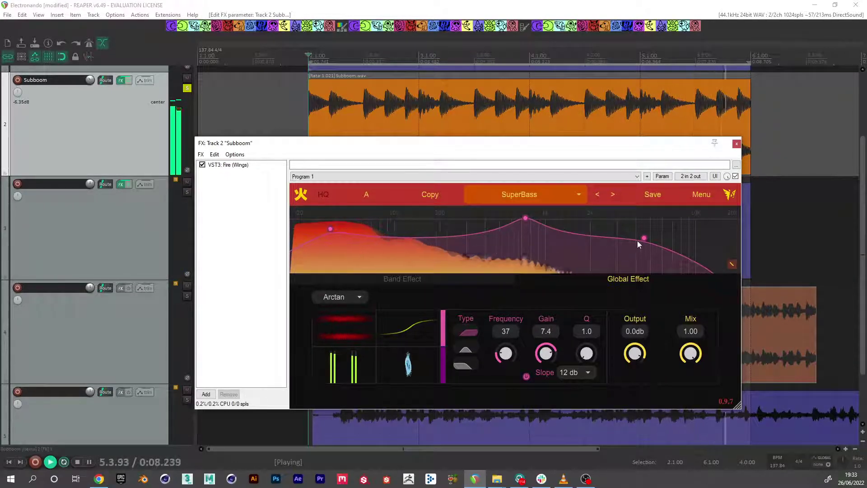
mouse_move(328, 230)
mouse_down()
mouse_move(335, 228)
mouse_move(330, 232)
mouse_up()
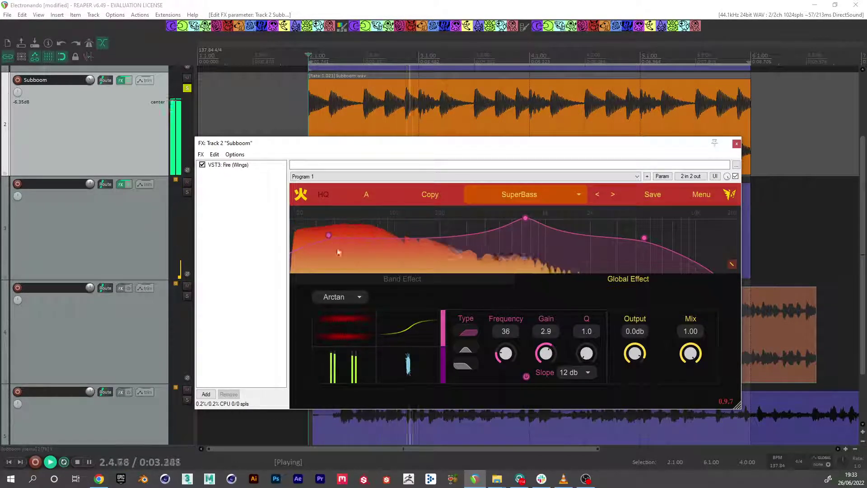
click(465, 349)
drag(524, 218, 498, 232)
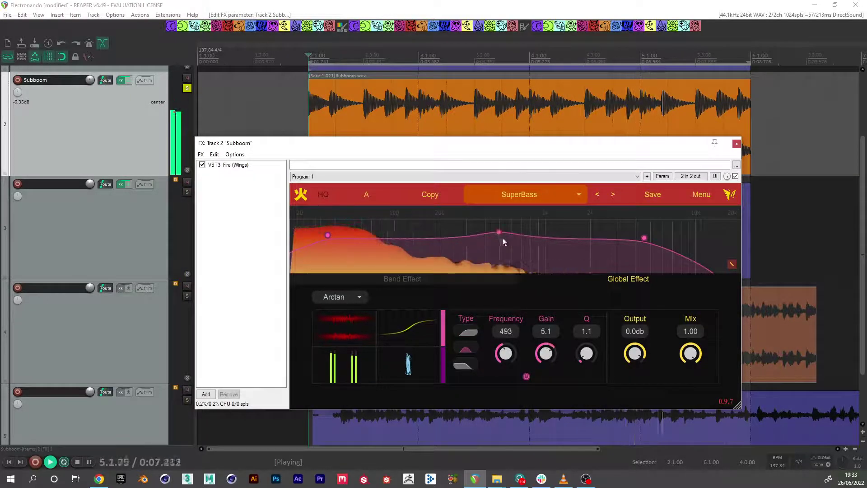
- Lower the global filter's high cut to 3098 Hz with -4.8 gain, and check the global Mix at 1.00
click(644, 237)
drag(646, 236, 624, 256)
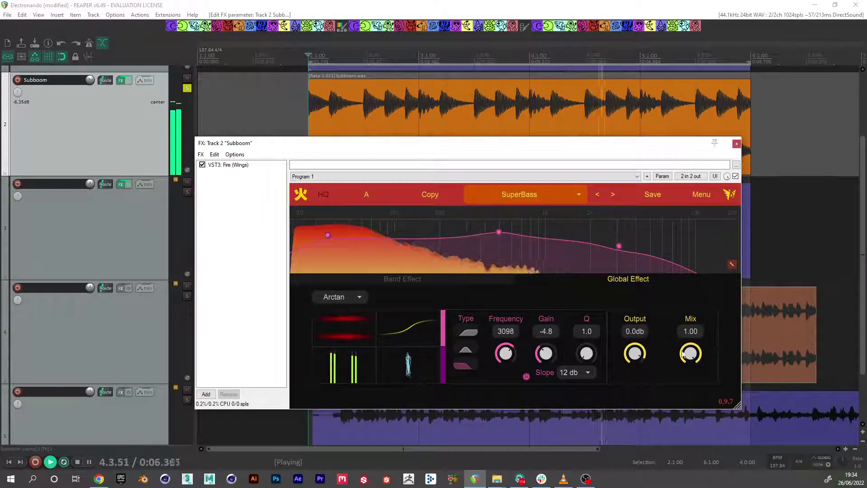
drag(690, 353, 705, 314)
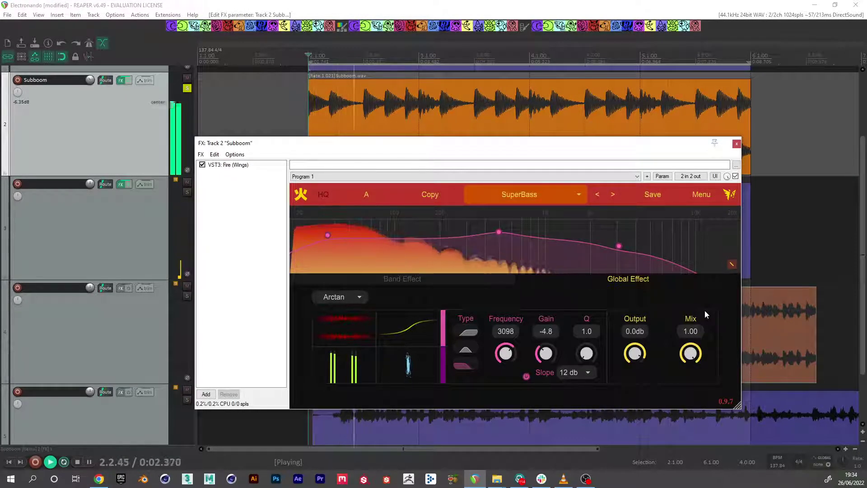
- Try the Sausage hard-clipping shape on the band with its Drive at 30.00
click(408, 278)
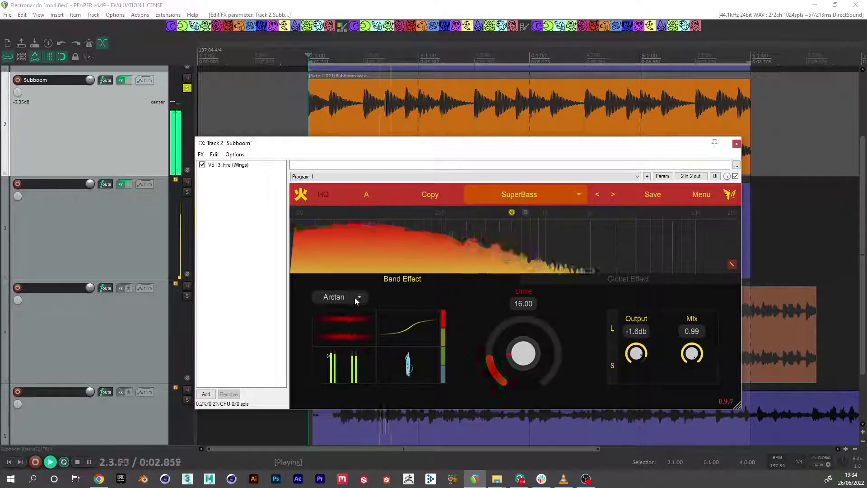
click(357, 295)
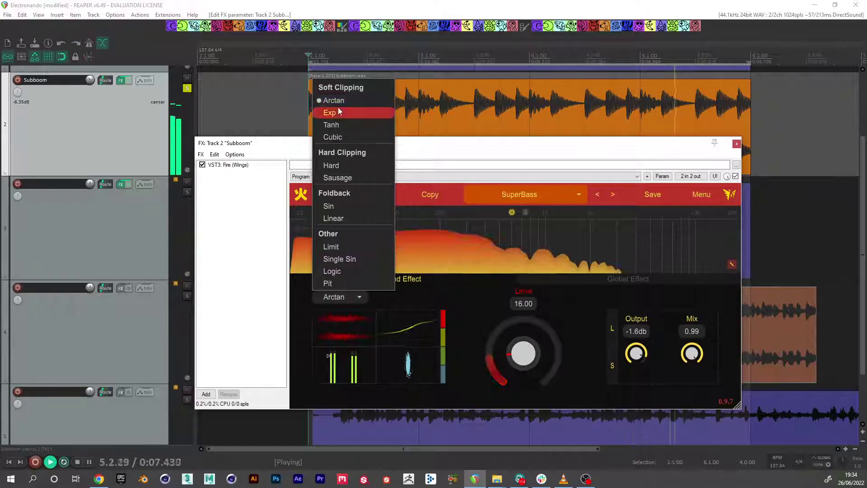
click(340, 177)
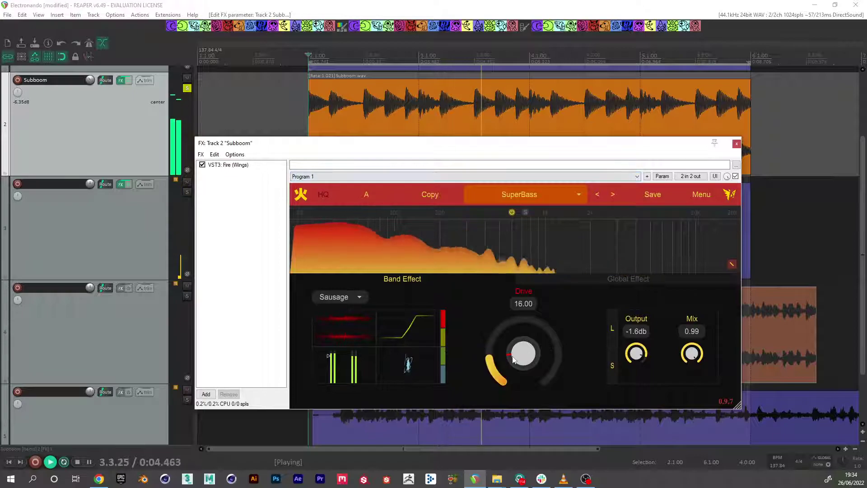
drag(513, 345, 500, 343)
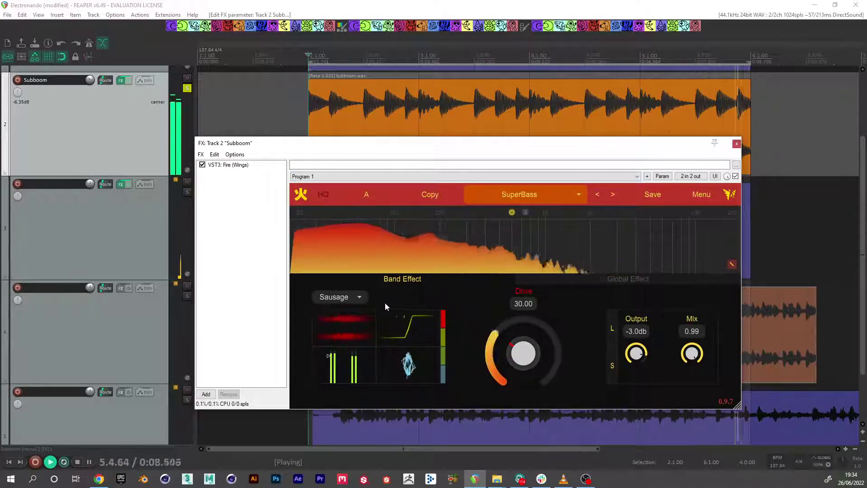
- Try the Linear foldback shape on the band with its Drive at 22.80
click(356, 297)
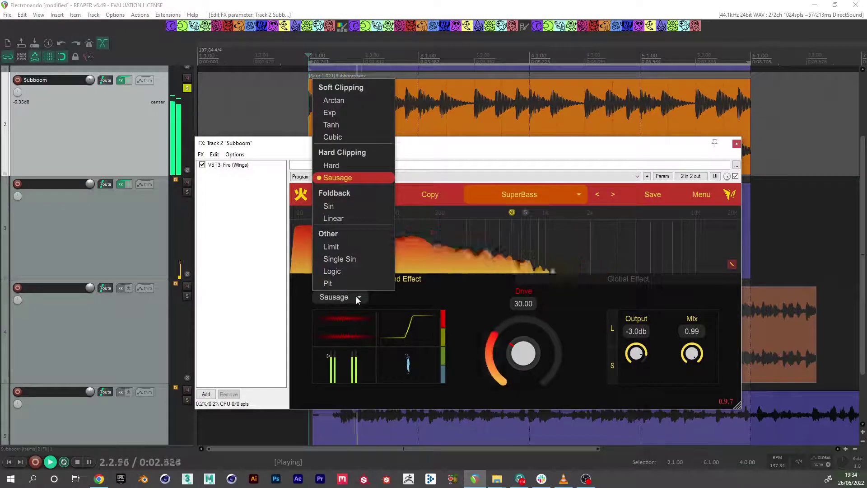
click(341, 219)
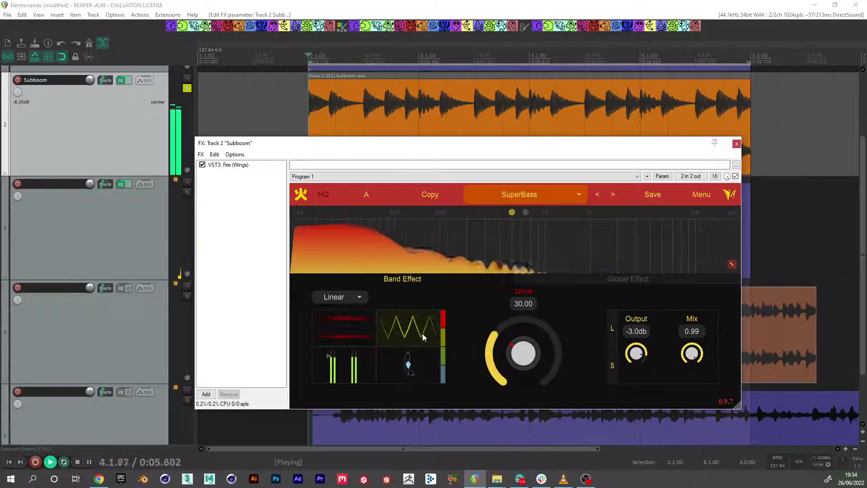
drag(511, 356, 514, 353)
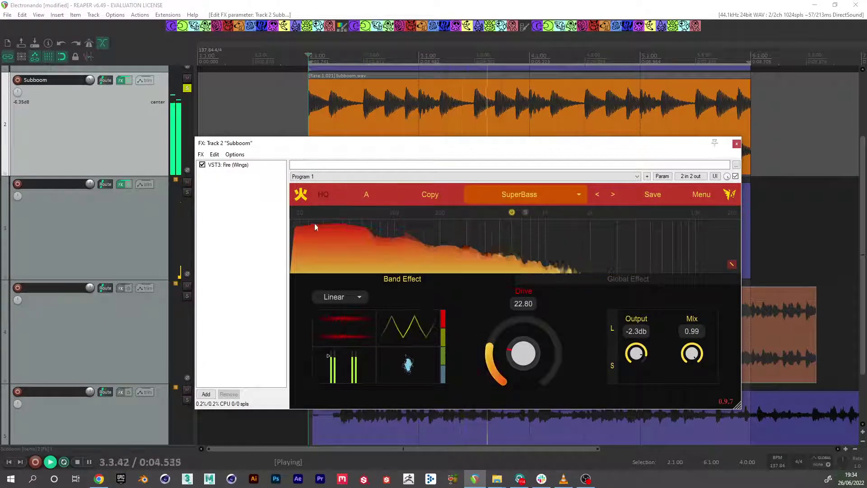
- Audition the Logic distortion shape, settle on Pit for the band, and set its Drive to 30.80
click(354, 297)
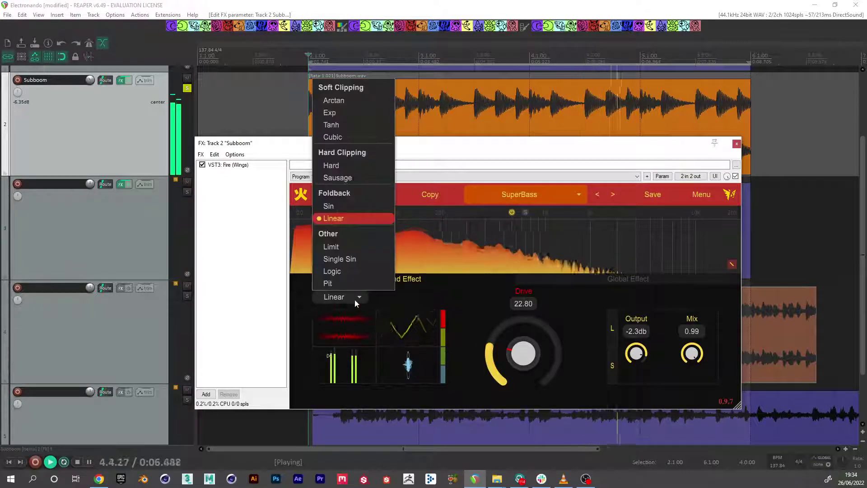
click(343, 273)
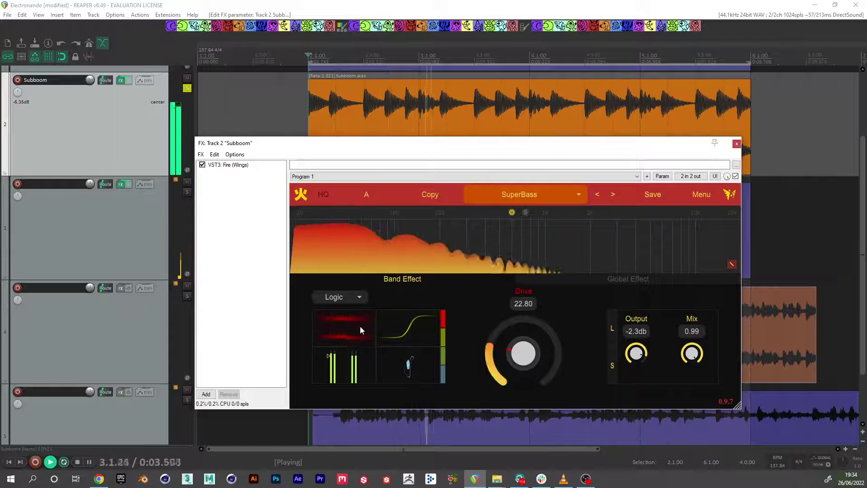
click(360, 296)
click(346, 281)
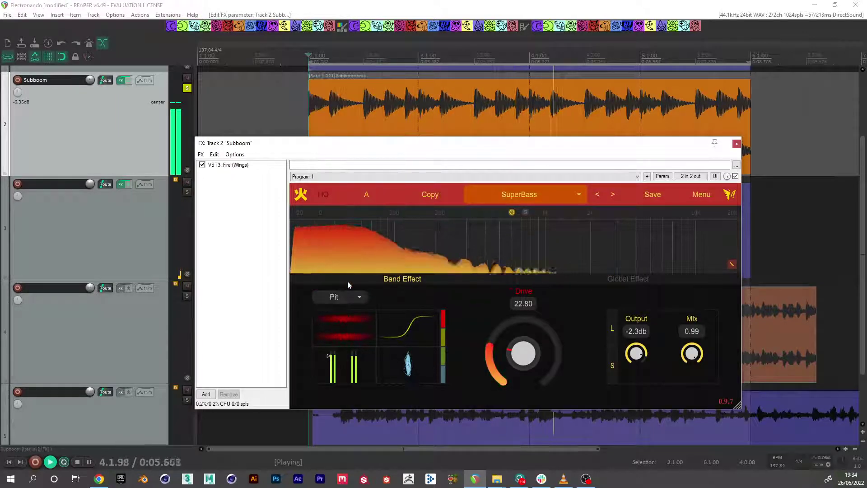
drag(517, 335, 514, 351)
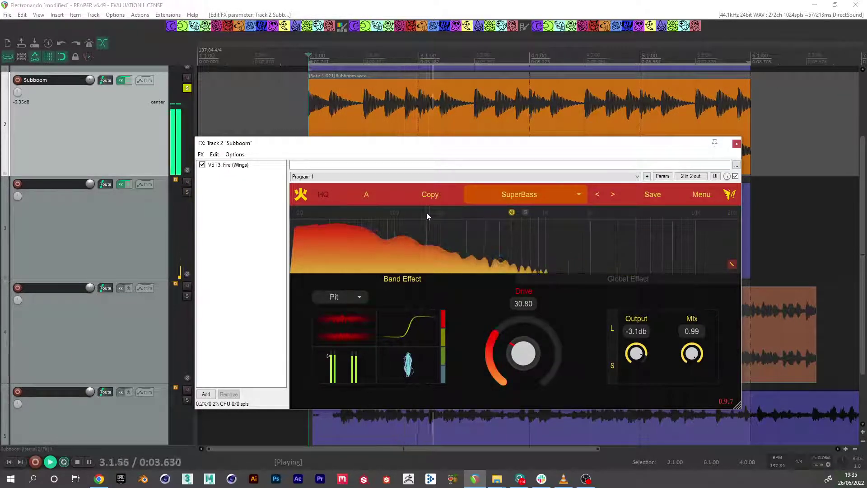
- Split the spectrum into three bands with crossovers slightly above 100 Hz and 1 kHz, and solo the lowest band
click(411, 212)
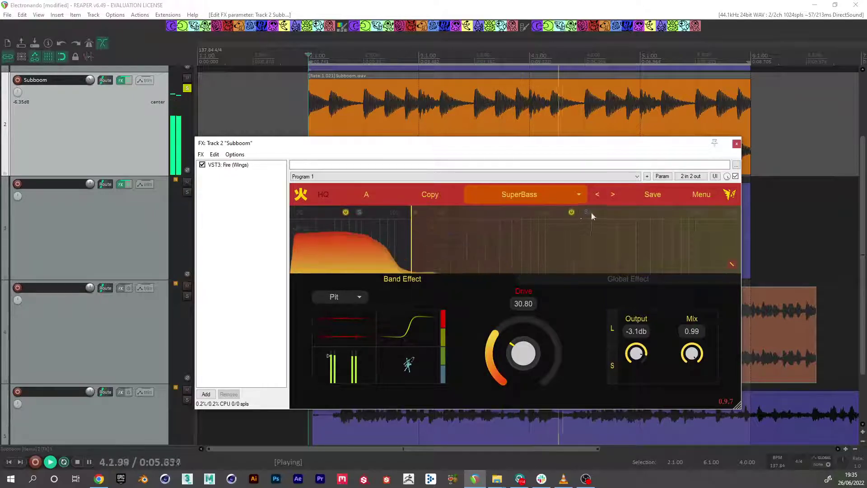
click(556, 211)
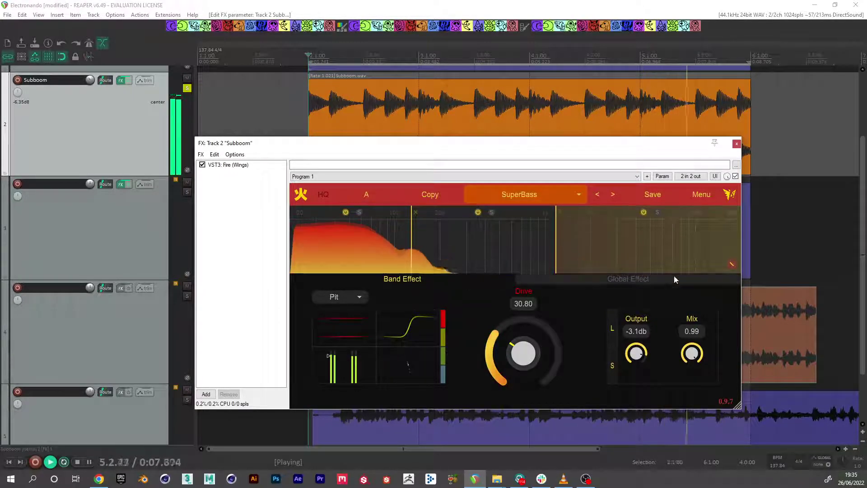
click(363, 238)
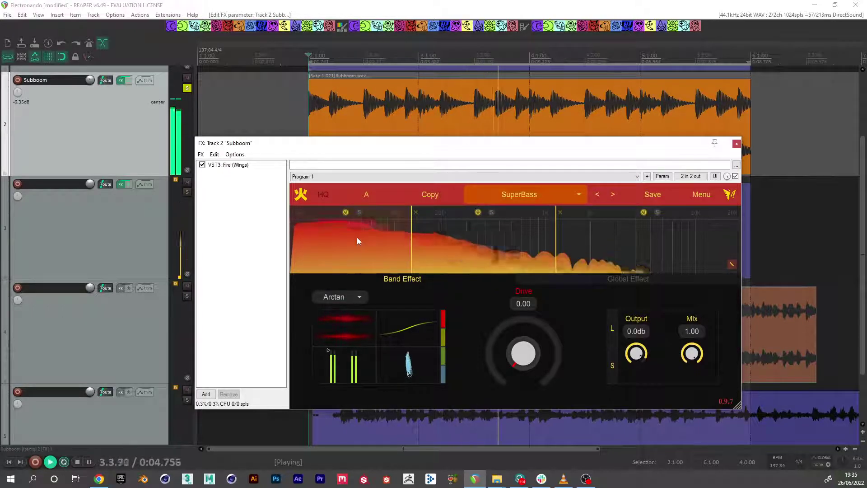
click(359, 212)
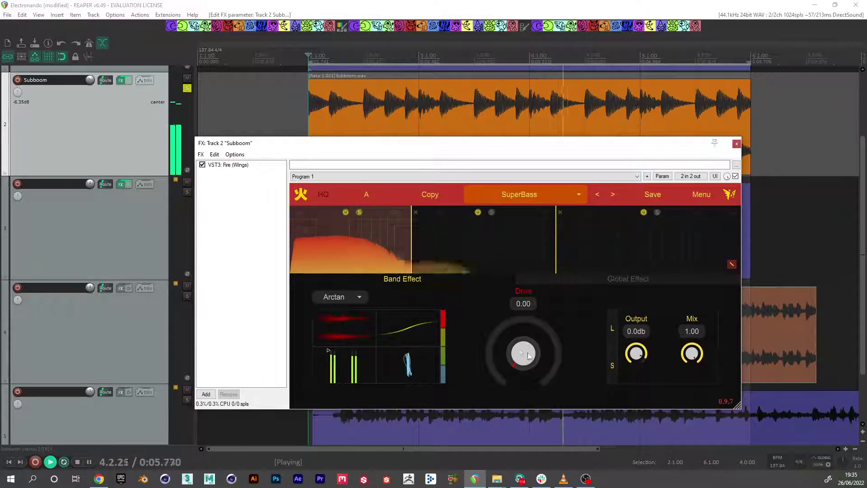
- Set the low band's Drive to 33.20 and its Rectification to 0.18
drag(511, 335, 513, 321)
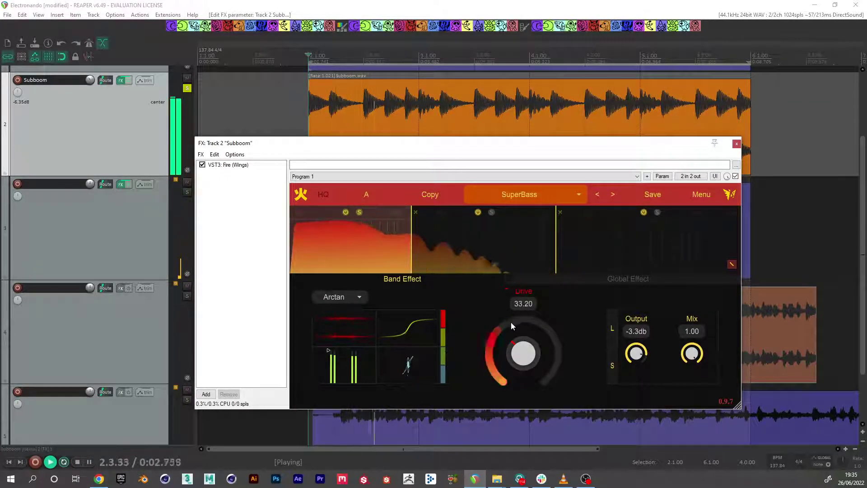
mouse_move(456, 348)
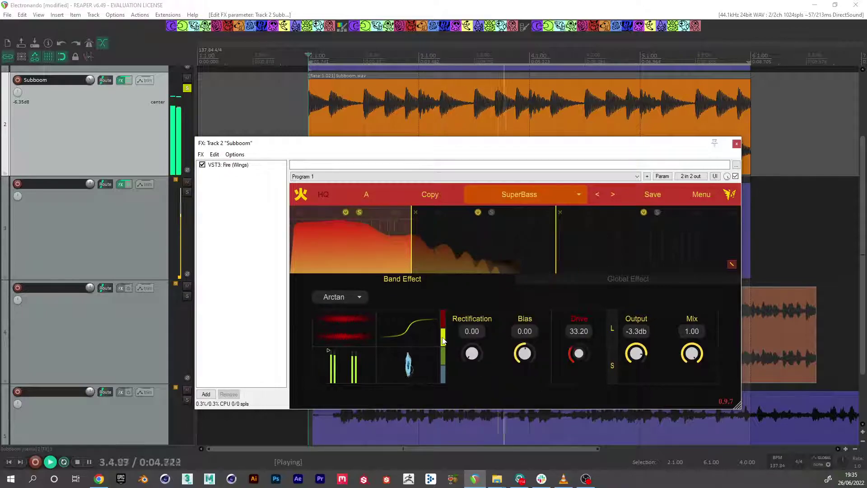
drag(468, 363, 465, 331)
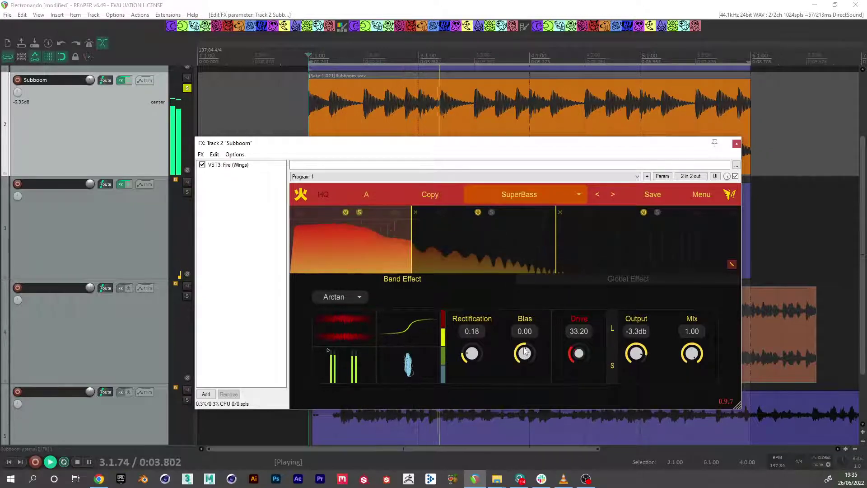
- Compress the low band with a Threshold of about -18.6 dB and a Ratio of 2.3, and narrow its stereo Width to 0.10
drag(516, 386, 466, 359)
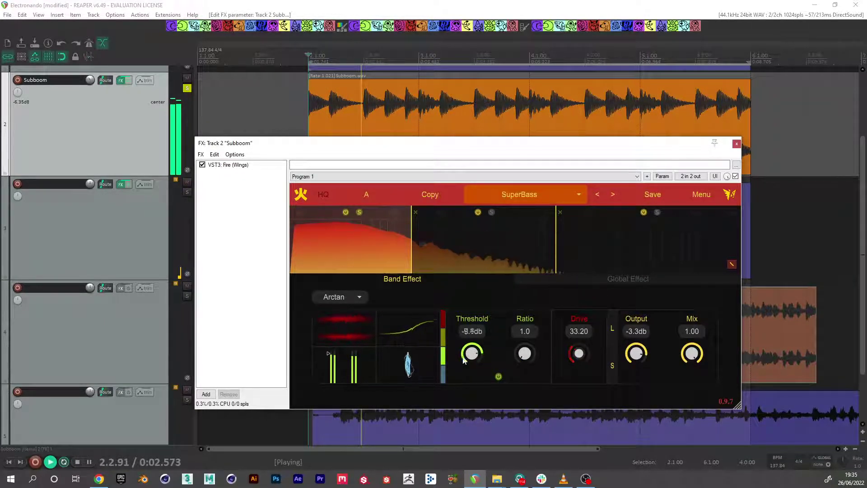
drag(459, 367, 522, 349)
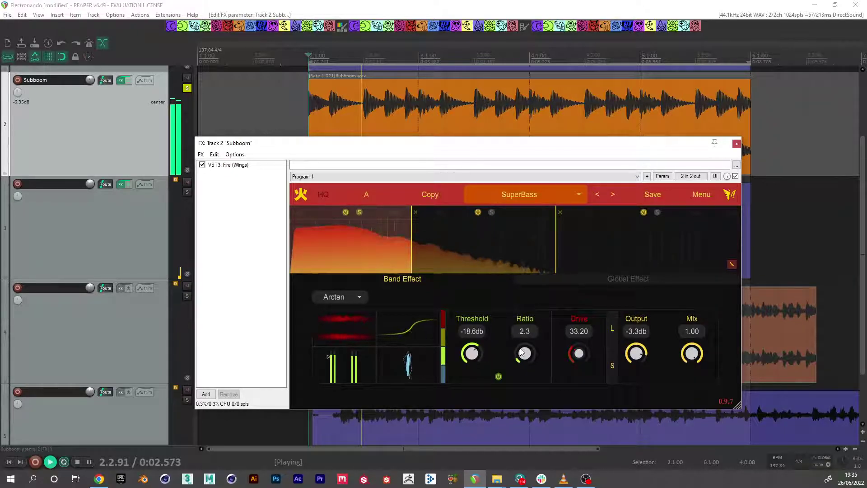
drag(468, 356, 477, 346)
click(444, 374)
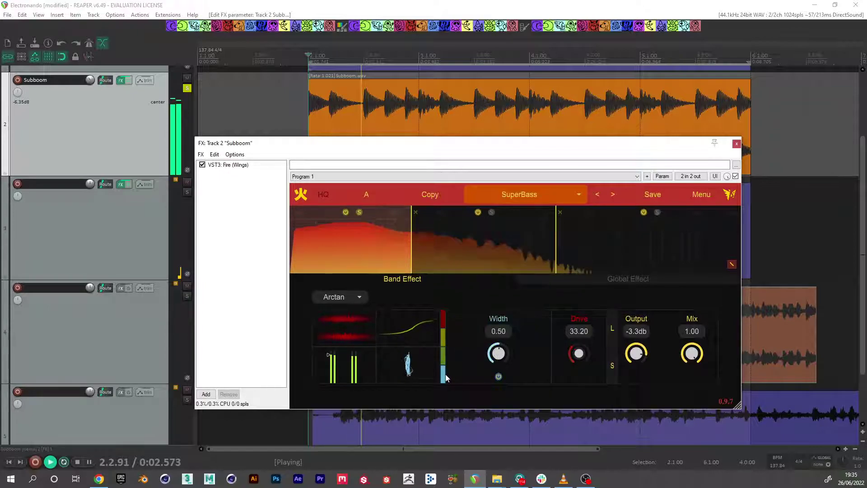
drag(496, 355, 494, 388)
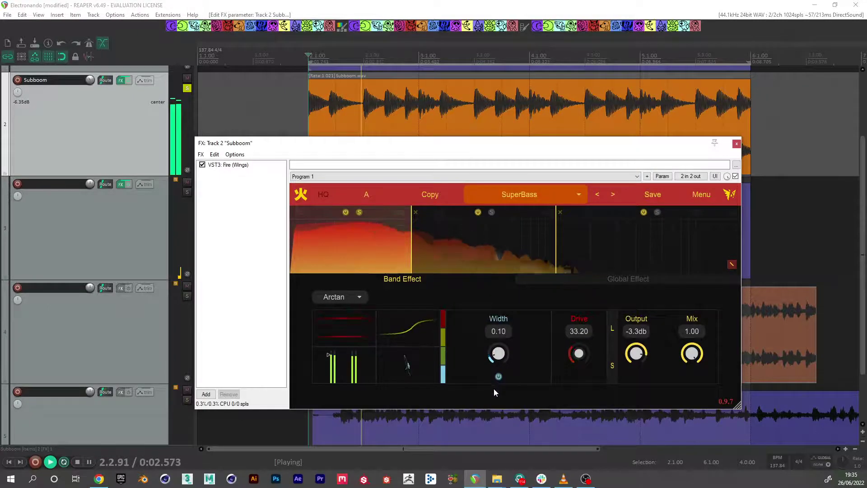
- Audition the middle band soloed, and set its Drive to 90.40 and its Mix to 0.80
click(470, 245)
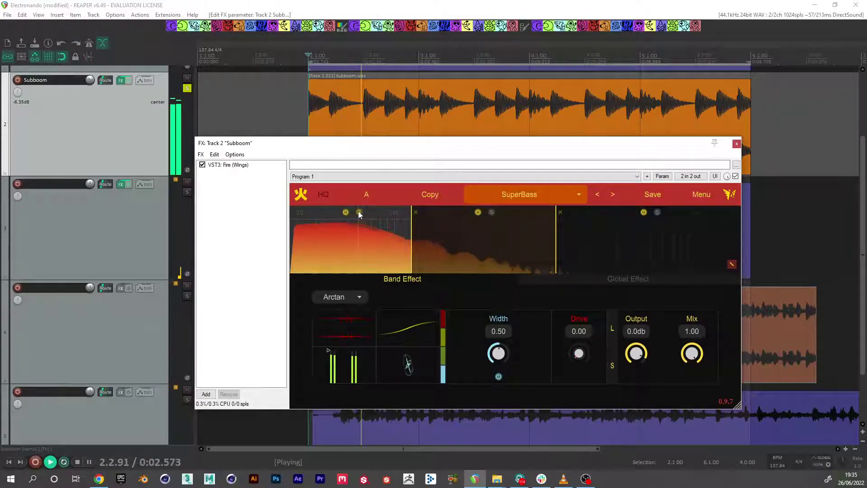
click(492, 212)
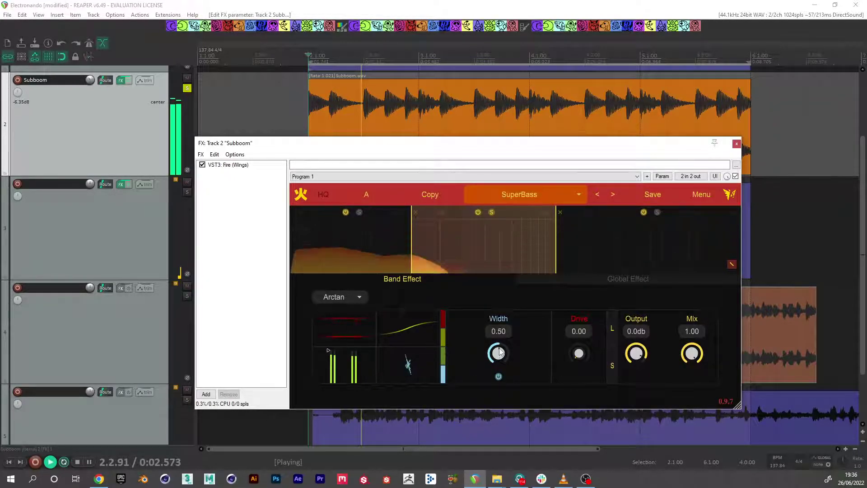
drag(519, 327, 542, 281)
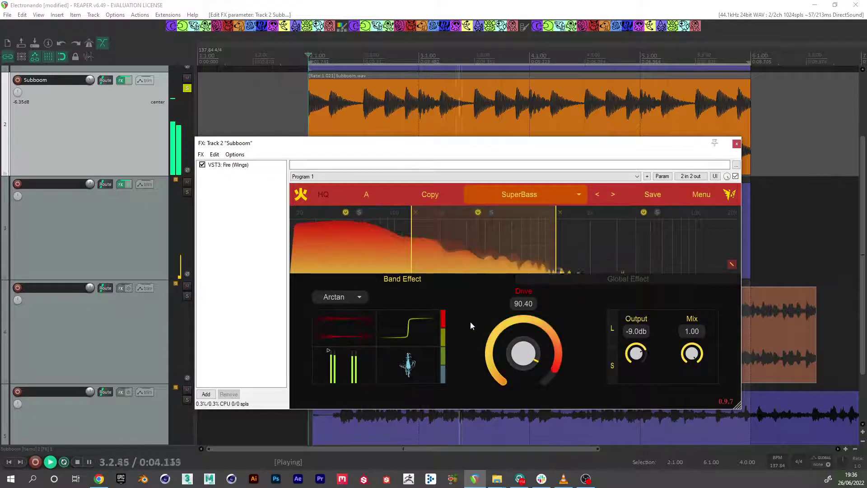
drag(691, 353, 676, 355)
drag(667, 420, 681, 361)
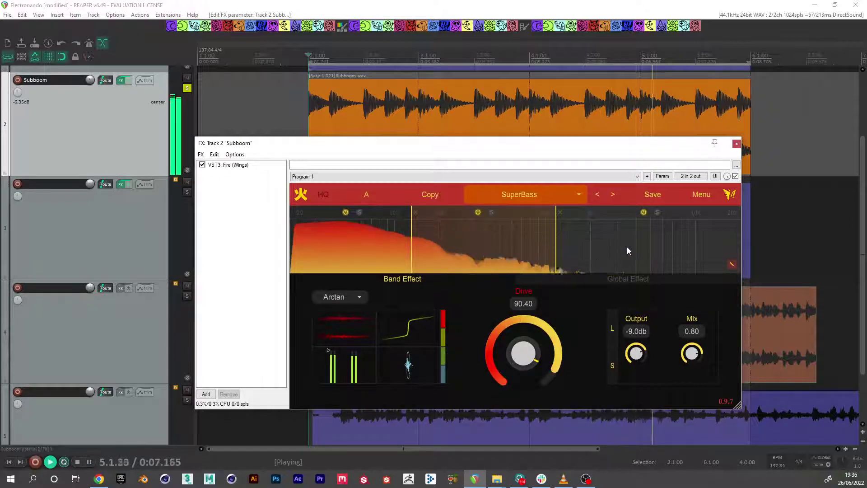
- Review the global filter settings and compare the Subboom track with the Fire plugin bypassed and active
click(640, 280)
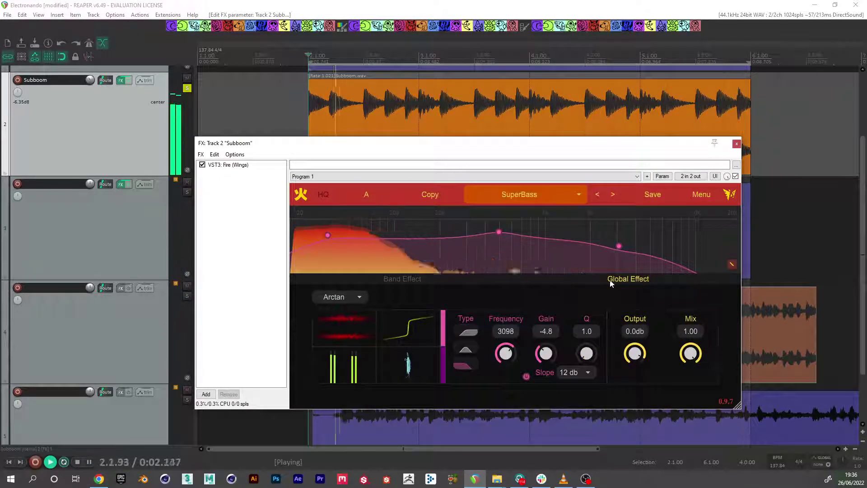
click(483, 283)
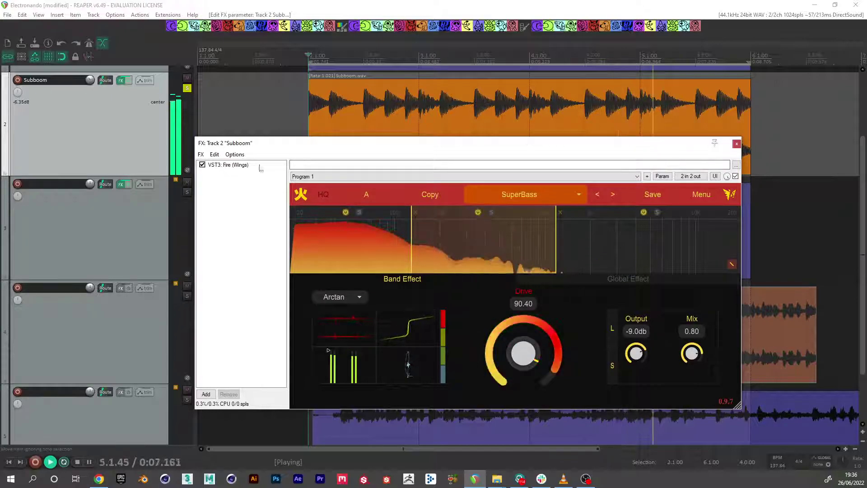
drag(356, 146, 359, 161)
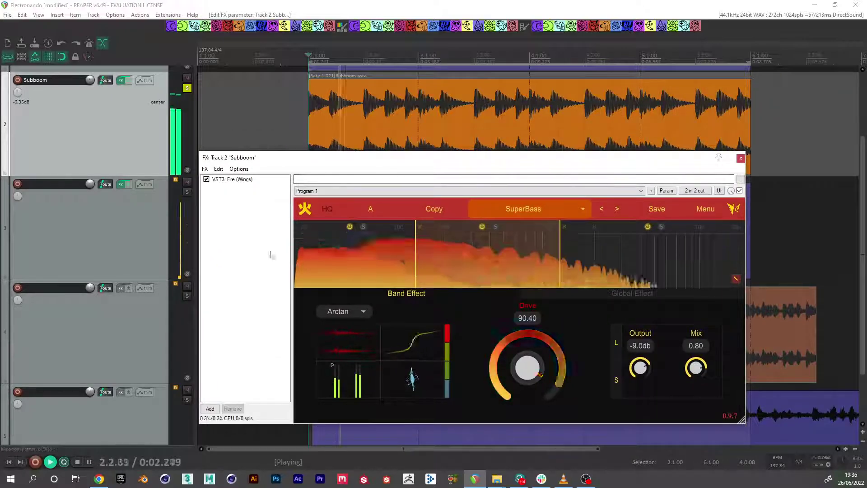
click(207, 181)
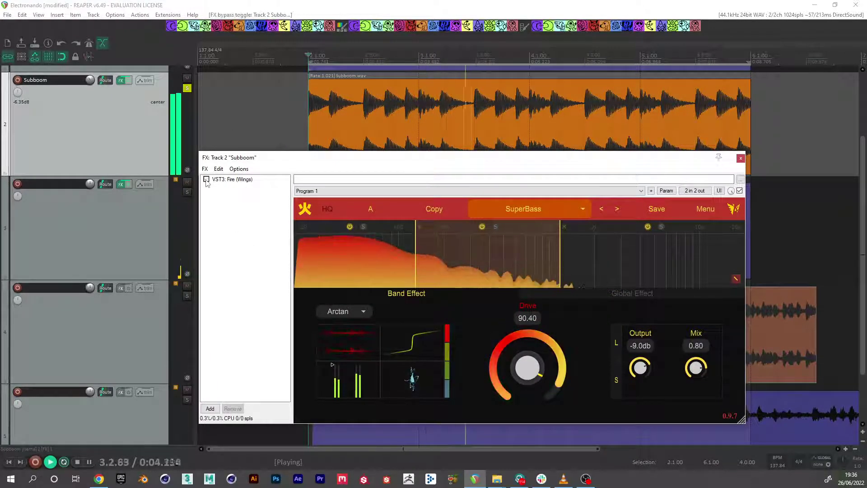
drag(507, 165, 513, 149)
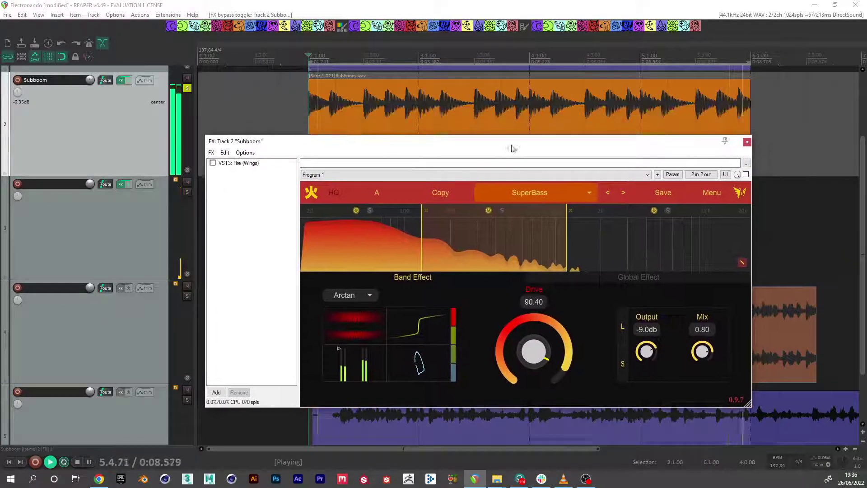
click(212, 164)
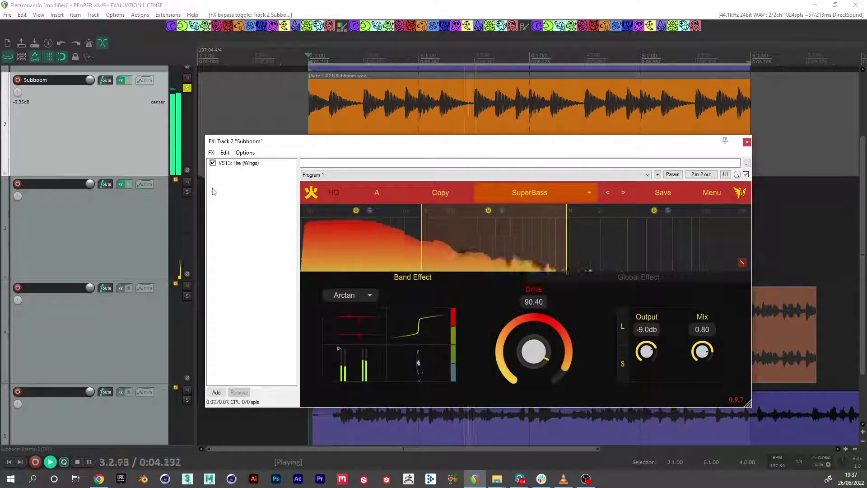
click(213, 163)
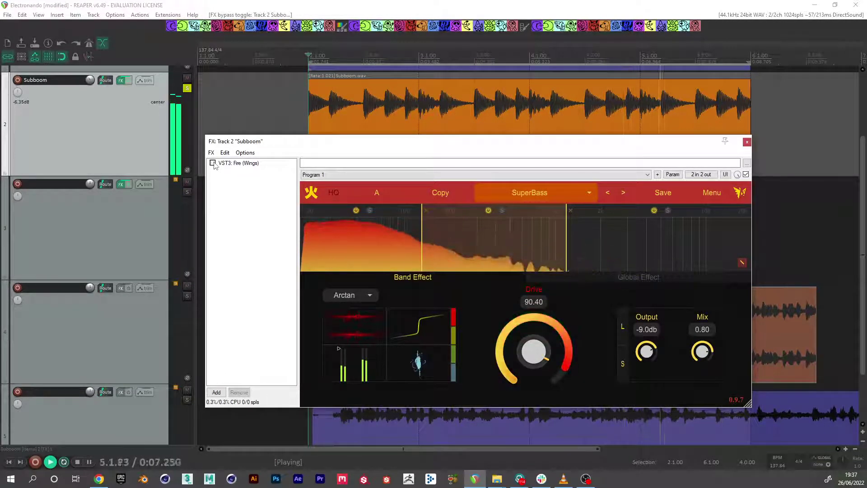